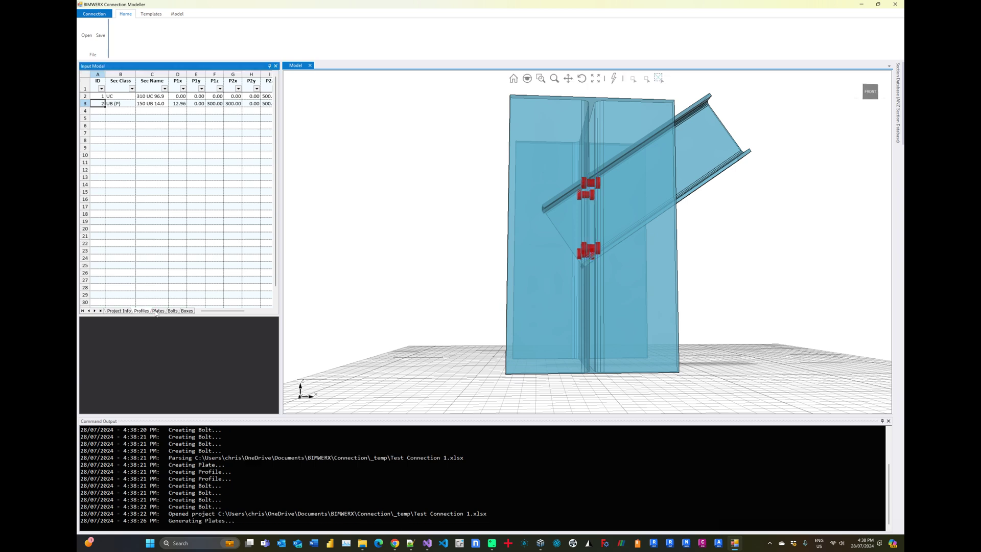
Step: Widen the input table, review the plate, bolt and box definitions, and show the bolts in a right-side view of the model
{"action": "left_click_drag", "start_coordinate": [297, 236], "coordinate": [384, 245]}
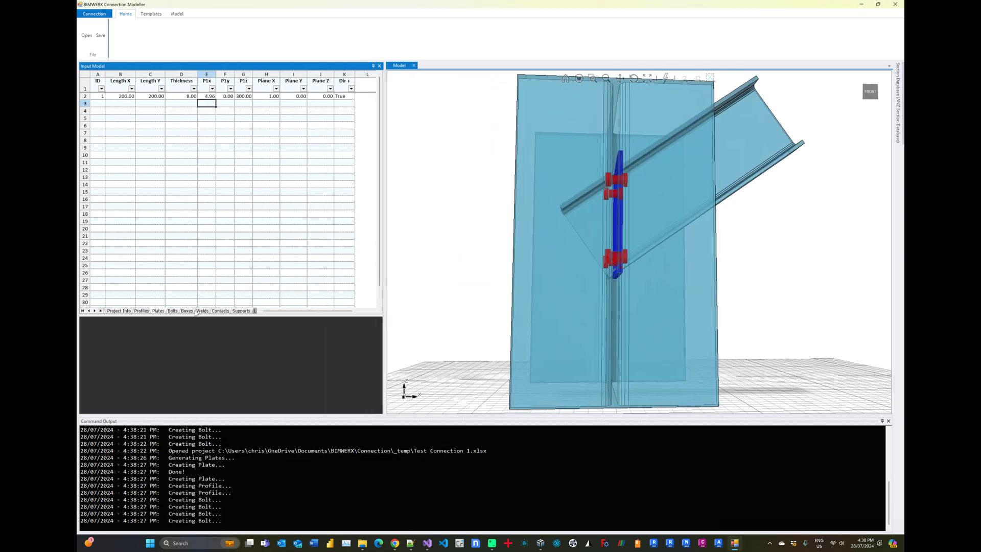
{"action": "left_click", "coordinate": [171, 310]}
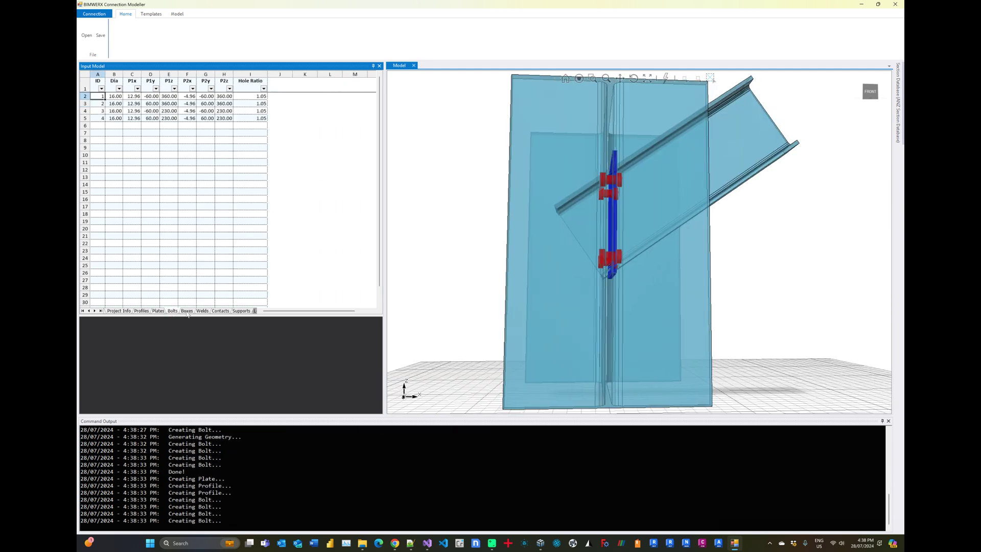
{"action": "left_click", "coordinate": [187, 311]}
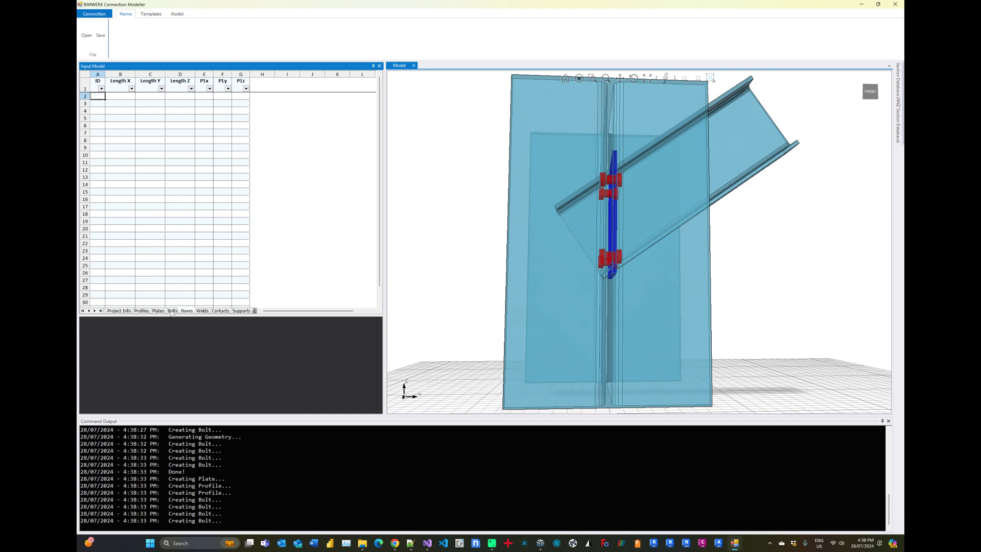
{"action": "left_click", "coordinate": [172, 311]}
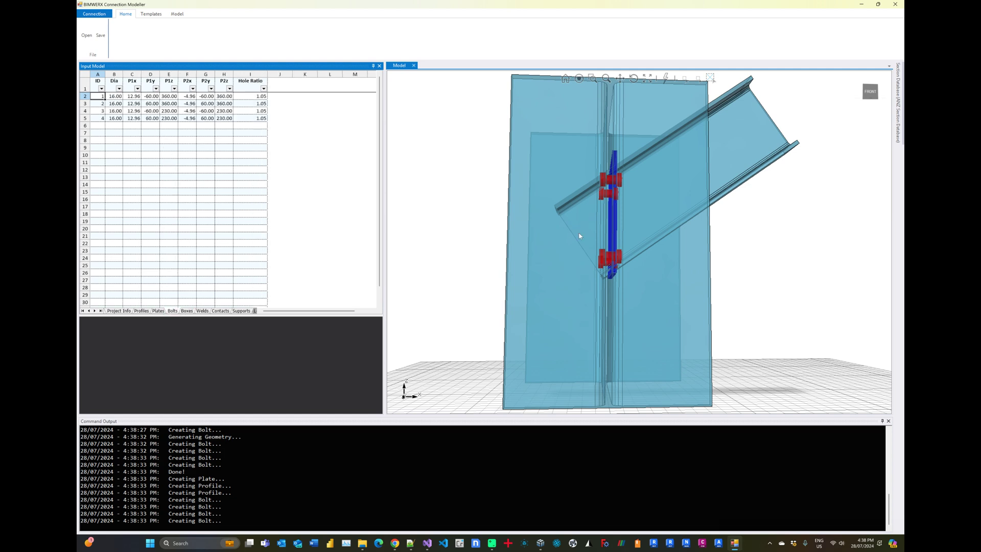
{"action": "middle_click_drag", "start_coordinate": [580, 235], "coordinate": [517, 240]}
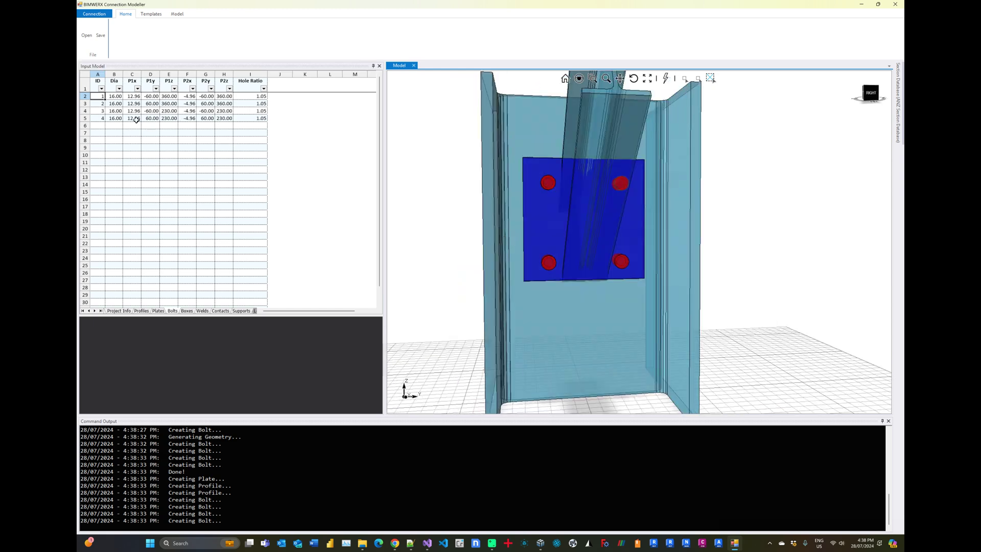
Step: Set P1y and P2y of bolt 4 to 50 and regenerate the model
{"action": "left_click", "coordinate": [153, 118]}
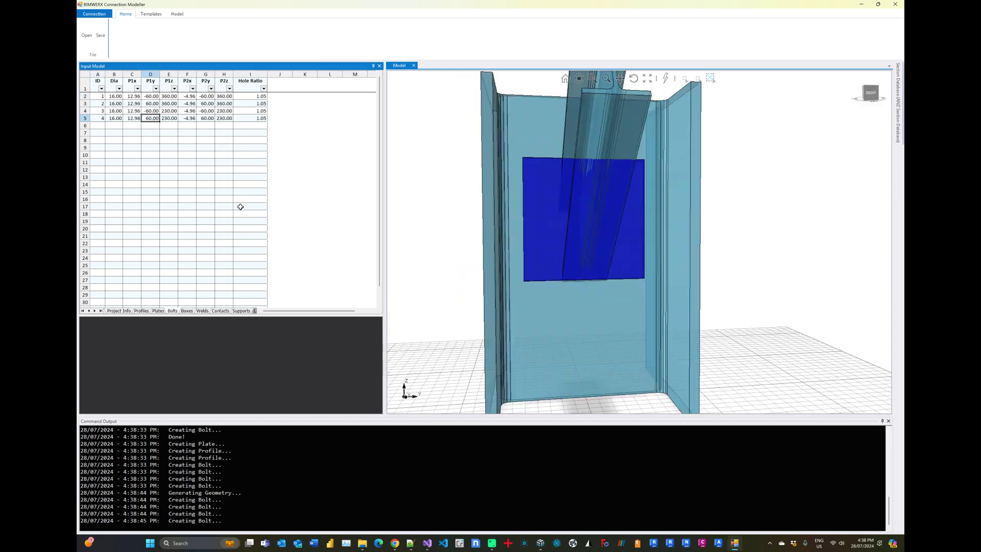
{"action": "type", "text": "50"}
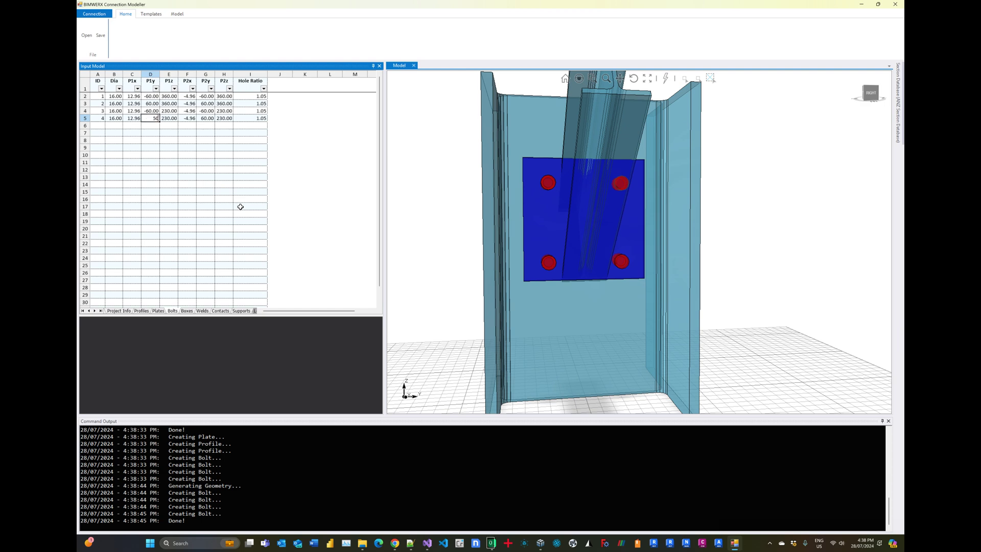
{"action": "key", "text": "Tab"}
{"action": "key", "text": "Tab"}
{"action": "key", "text": "Tab"}
{"action": "type", "text": "50"}
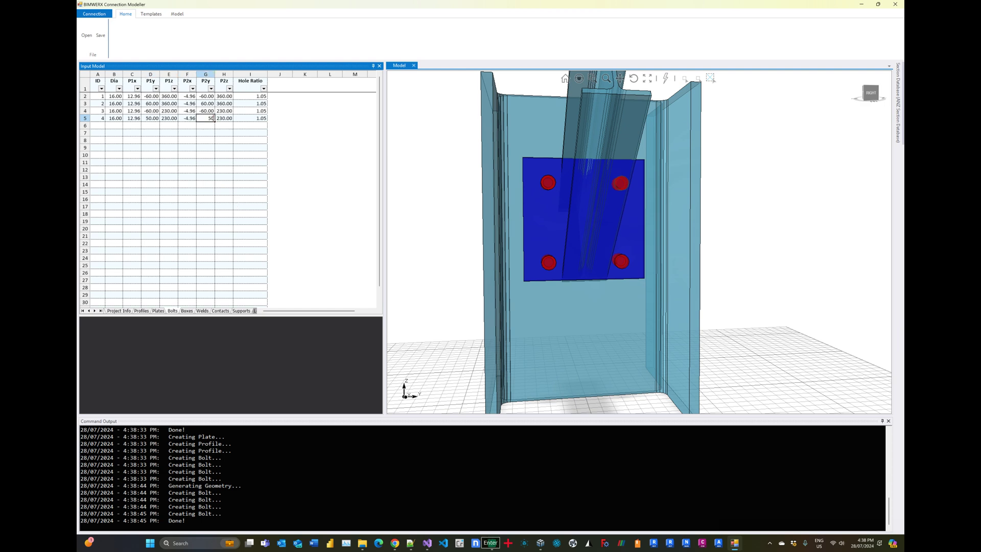
{"action": "key", "text": "Return"}
{"action": "middle_click_drag", "start_coordinate": [575, 267], "coordinate": [558, 258]}
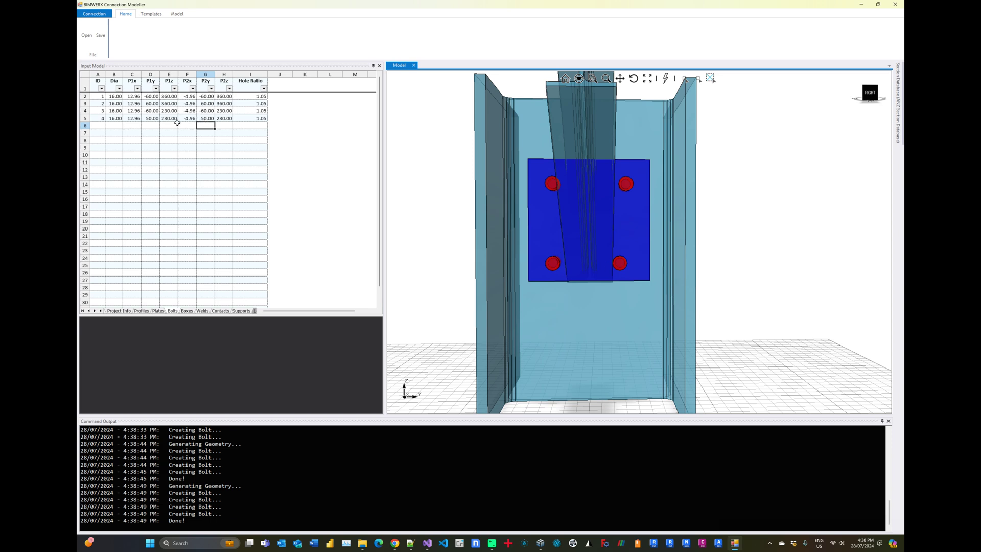
Step: Restore P1y and P2y of bolt 4 to 60
{"action": "left_click", "coordinate": [153, 118]}
{"action": "type", "text": "60"}
{"action": "key", "text": "Tab"}
{"action": "key", "text": "Tab"}
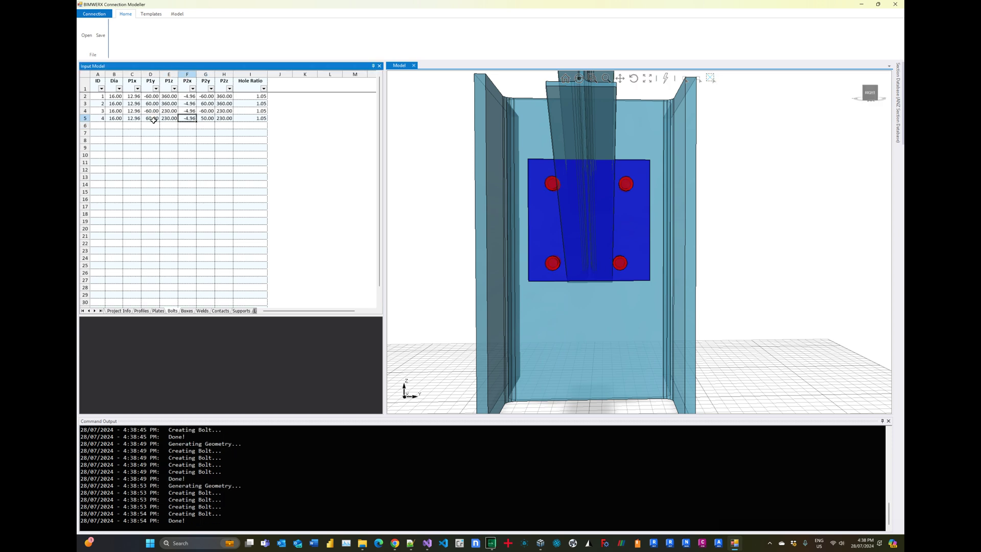
{"action": "key", "text": "Tab"}
{"action": "type", "text": "60"}
{"action": "key", "text": "Return"}
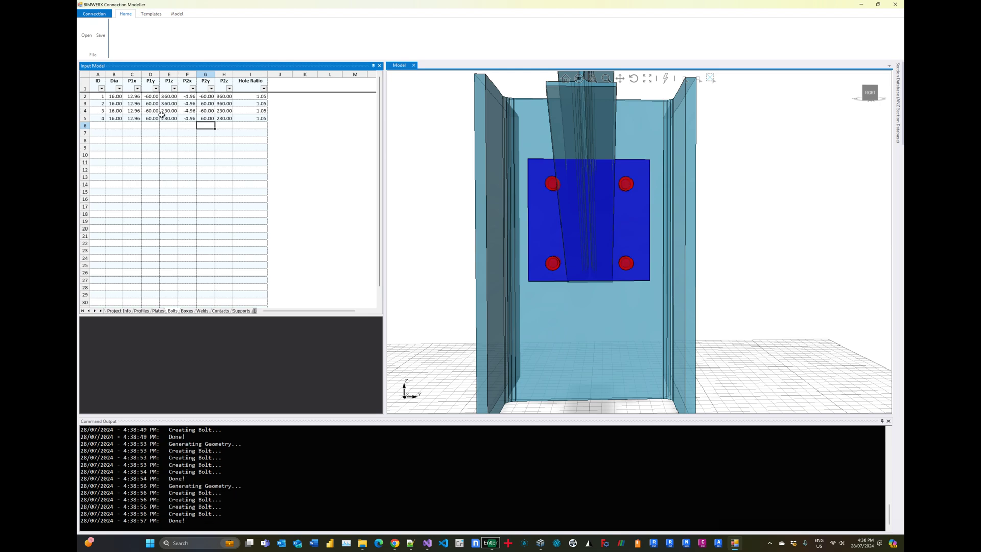
Step: Set P2z of profile 2, the 150 UB 14.0 beam, to 300 in the profile definitions
{"action": "middle_click_drag", "start_coordinate": [558, 240], "coordinate": [577, 247]}
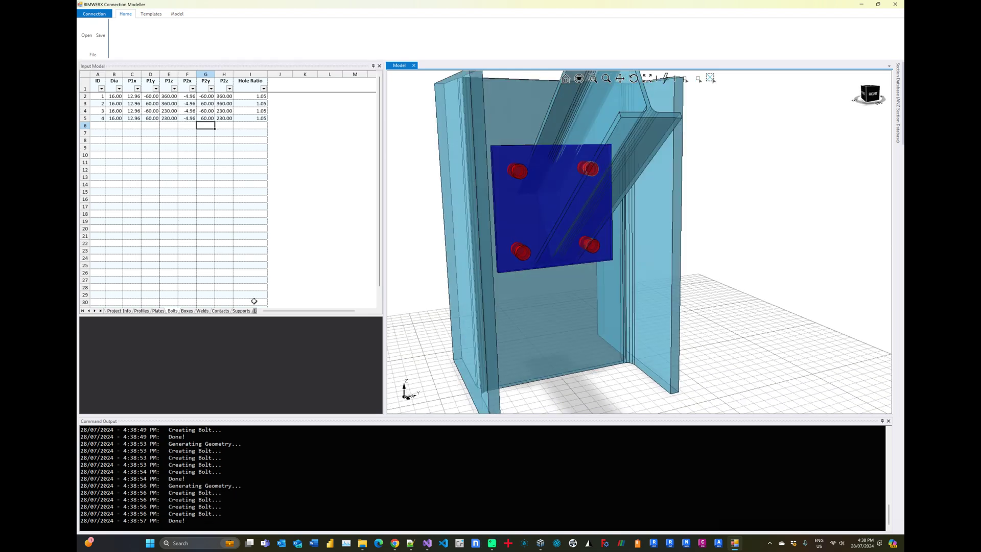
{"action": "left_click", "coordinate": [141, 311]}
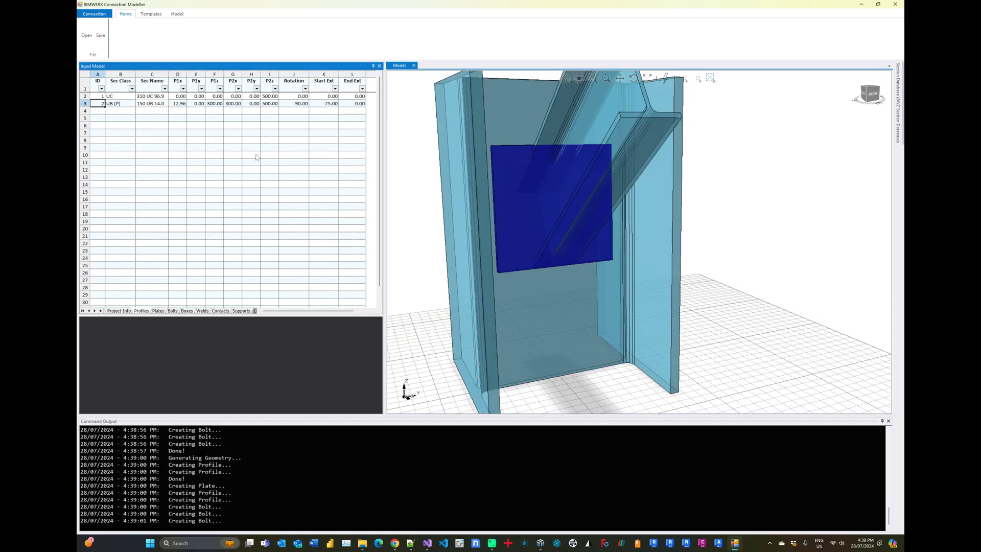
{"action": "left_click", "coordinate": [271, 104]}
{"action": "type", "text": "300"}
{"action": "key", "text": "Return"}
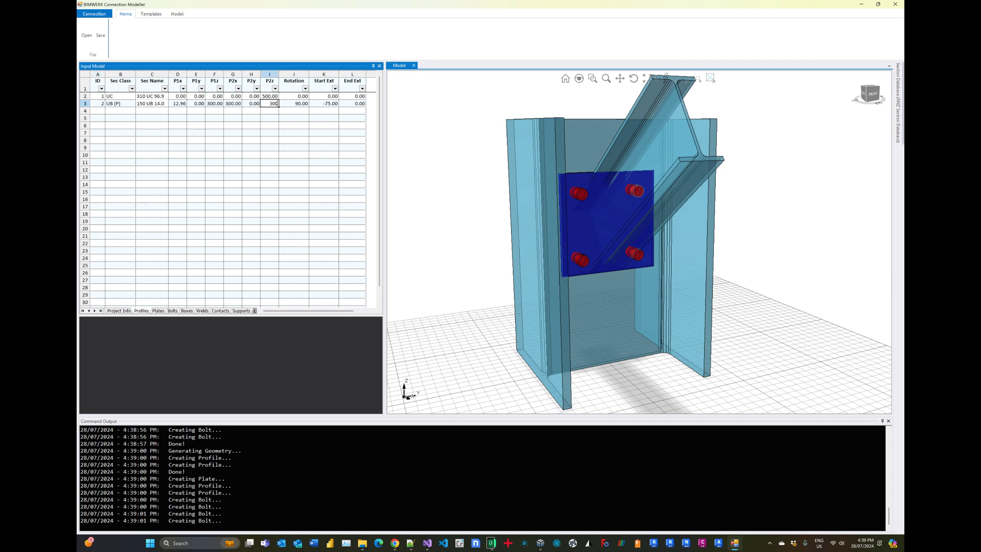
{"action": "middle_click_drag", "start_coordinate": [546, 224], "coordinate": [567, 219]}
Step: Restore P2z of the 150 UB 14.0 beam to 500
{"action": "left_click", "coordinate": [272, 105]}
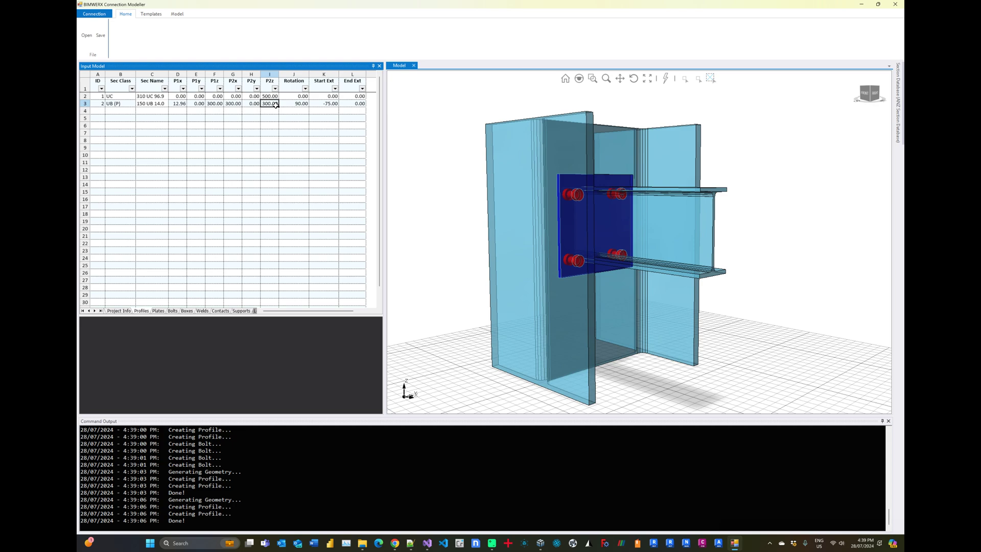
{"action": "type", "text": "500"}
{"action": "key", "text": "Return"}
Step: Cut the inclined 150 UB 14.0 beam by the bolted end plate using Cut by Plate
{"action": "middle_click_drag", "start_coordinate": [593, 201], "coordinate": [576, 203]}
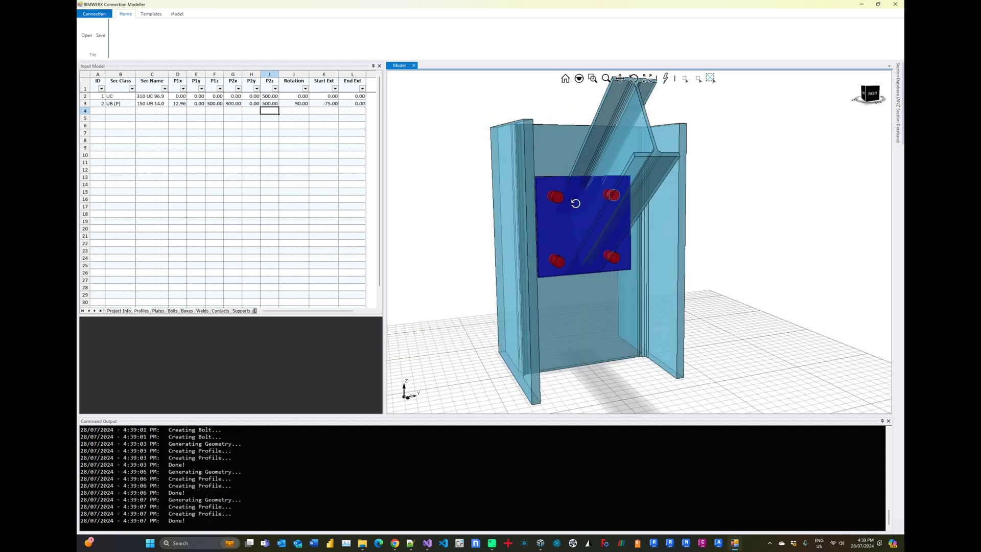
{"action": "left_click", "coordinate": [698, 78]}
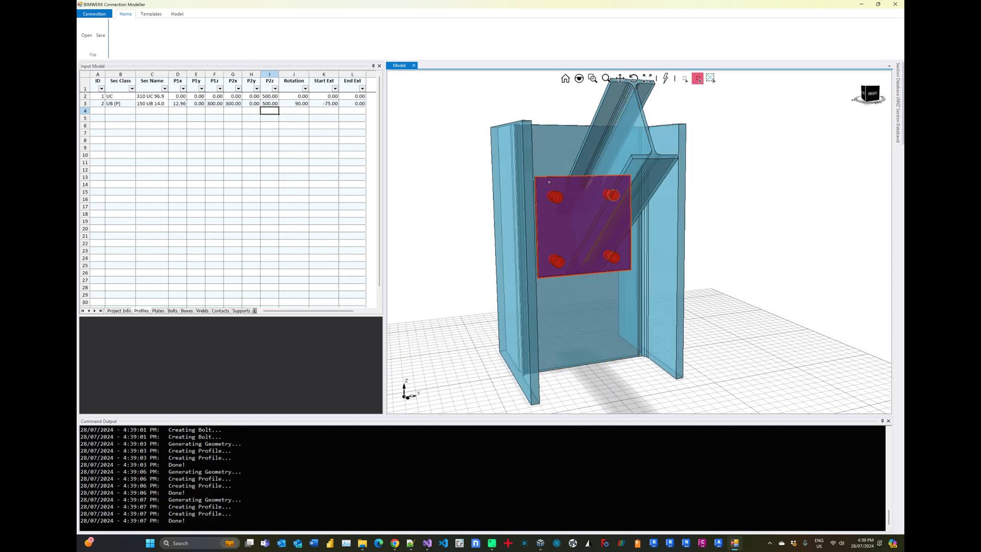
{"action": "left_click", "coordinate": [549, 182]}
{"action": "left_click", "coordinate": [506, 294]}
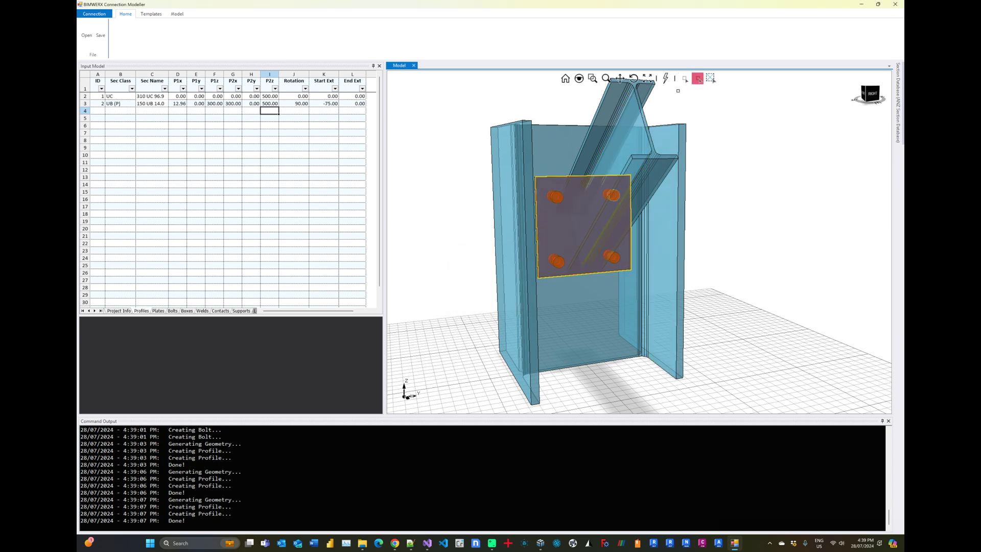
{"action": "left_click", "coordinate": [684, 78]}
{"action": "left_click", "coordinate": [627, 121]}
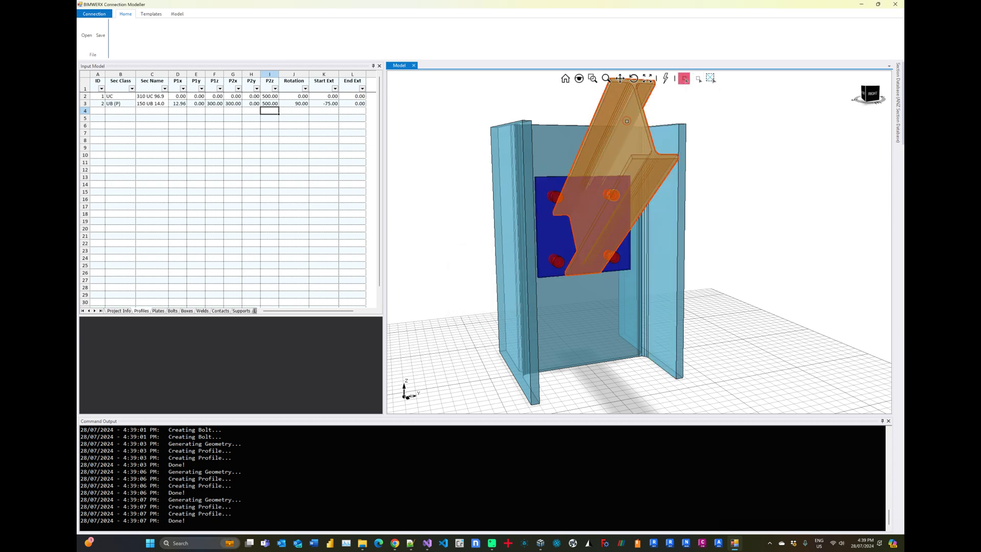
{"action": "left_click", "coordinate": [177, 13]}
{"action": "left_click", "coordinate": [139, 40]}
{"action": "left_click", "coordinate": [522, 229]}
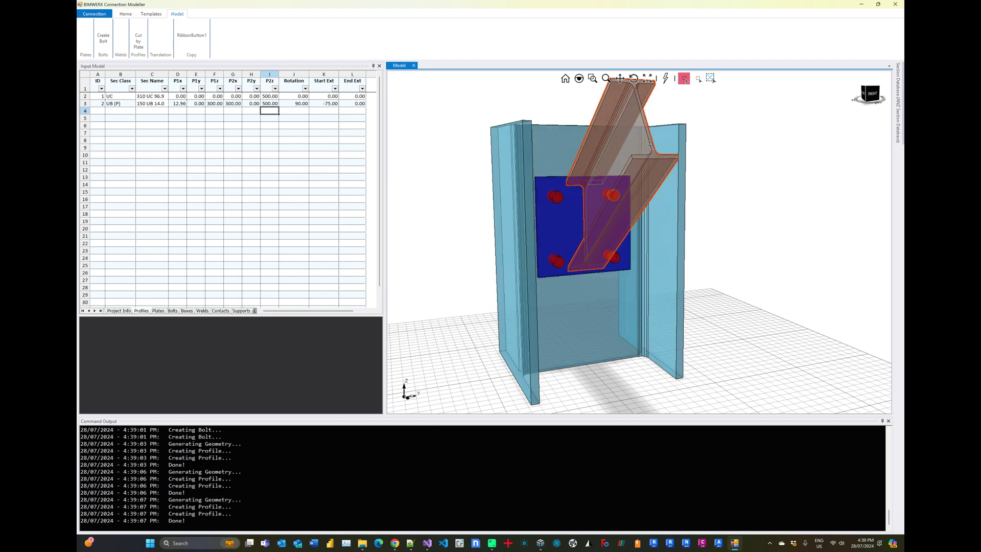
Step: Process the connection model to generate its hex mesh and write the CCX input file
{"action": "mouse_move", "coordinate": [712, 203]}
{"action": "middle_mouse_down"}
{"action": "mouse_move", "coordinate": [766, 197]}
{"action": "mouse_move", "coordinate": [711, 208]}
{"action": "mouse_move", "coordinate": [718, 220]}
{"action": "middle_mouse_up"}
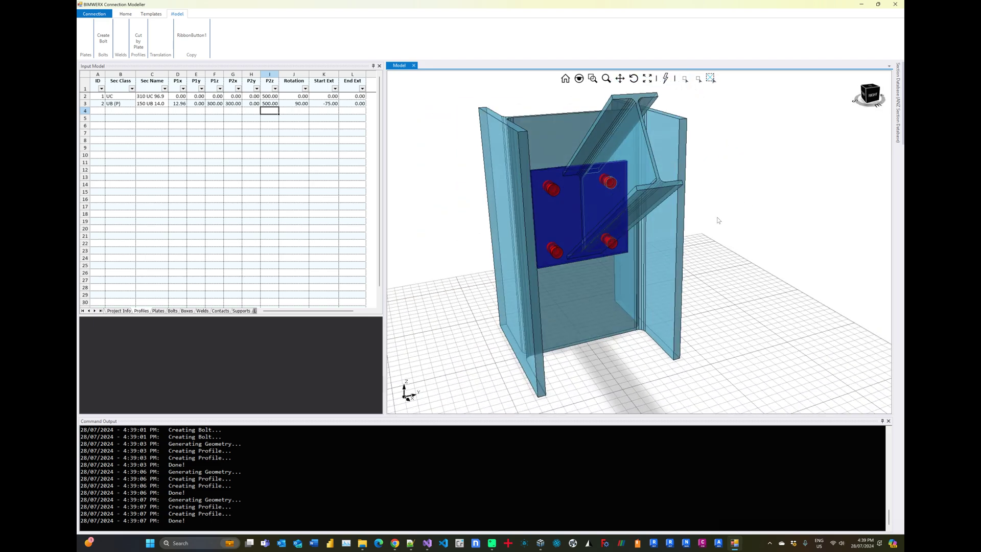
{"action": "left_click", "coordinate": [151, 14]}
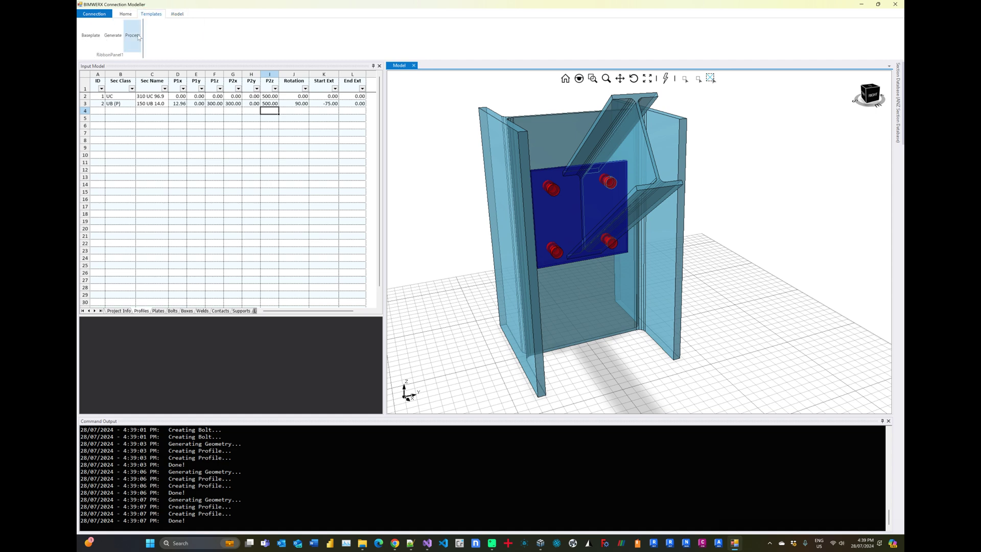
{"action": "left_click", "coordinate": [132, 35]}
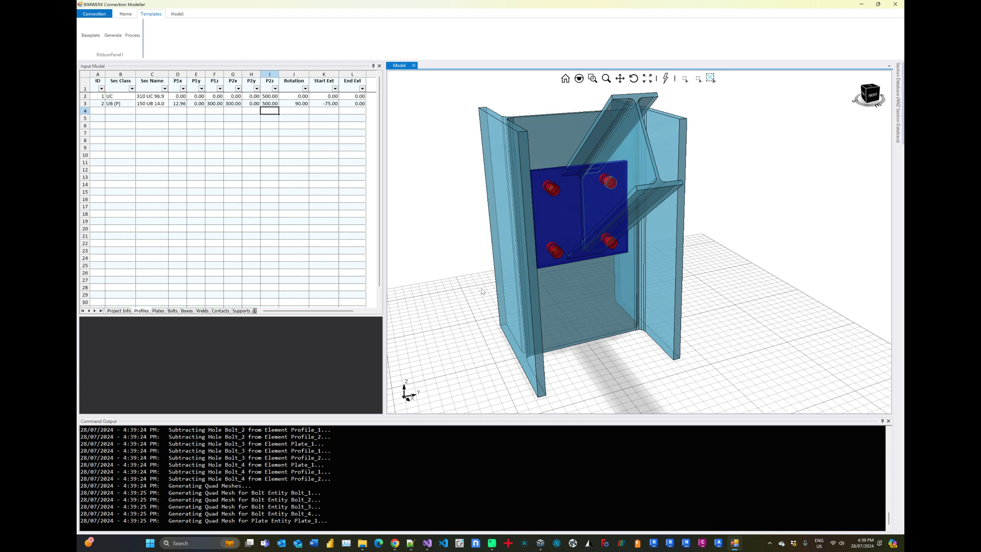
{"action": "left_click", "coordinate": [125, 14]}
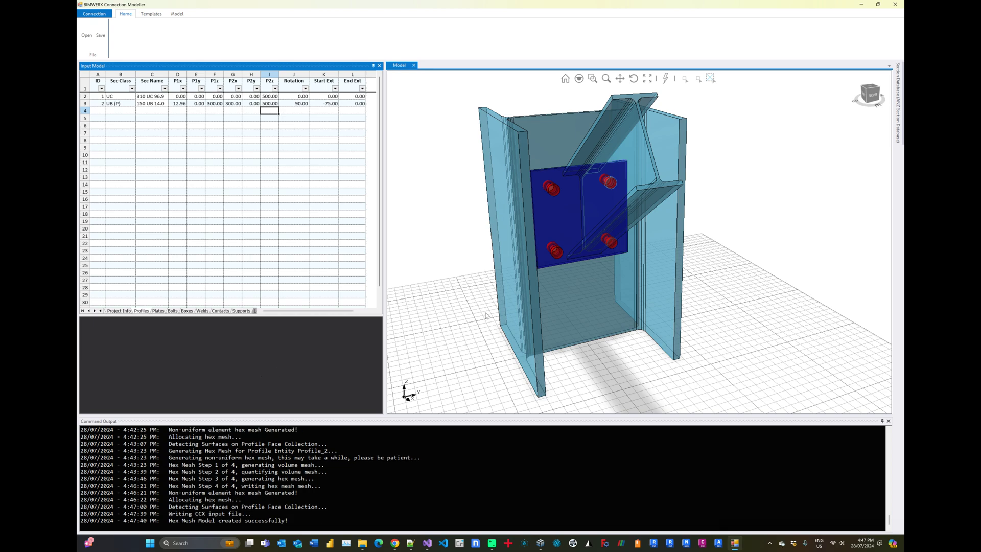
{"action": "mouse_move", "coordinate": [521, 312]}
{"action": "middle_mouse_down"}
{"action": "mouse_move", "coordinate": [563, 296]}
{"action": "mouse_move", "coordinate": [622, 296]}
{"action": "mouse_move", "coordinate": [526, 297]}
{"action": "middle_mouse_up"}
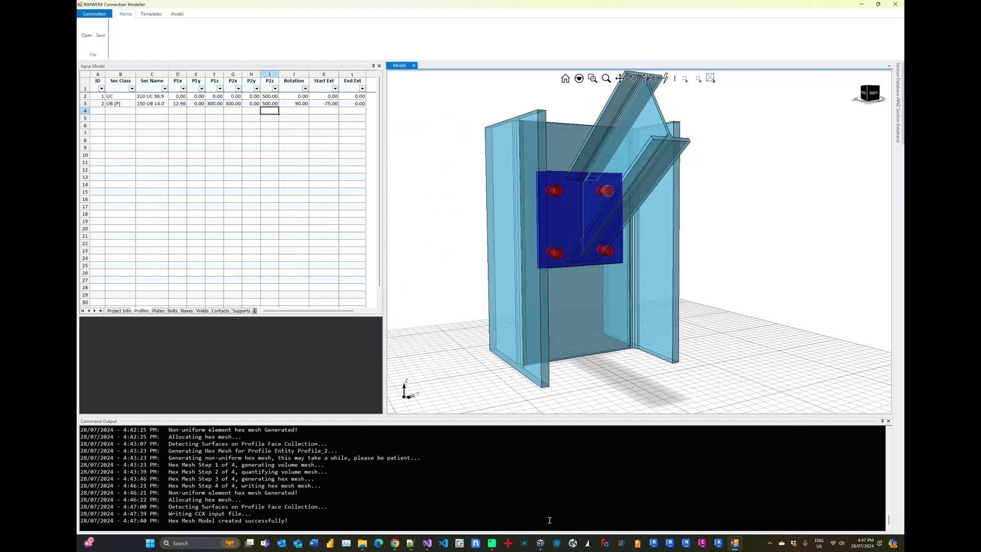
Step: Switch to SolidFEA and create a new 3D project with the mm, ton, s, °C unit system
{"action": "left_click", "coordinate": [540, 545]}
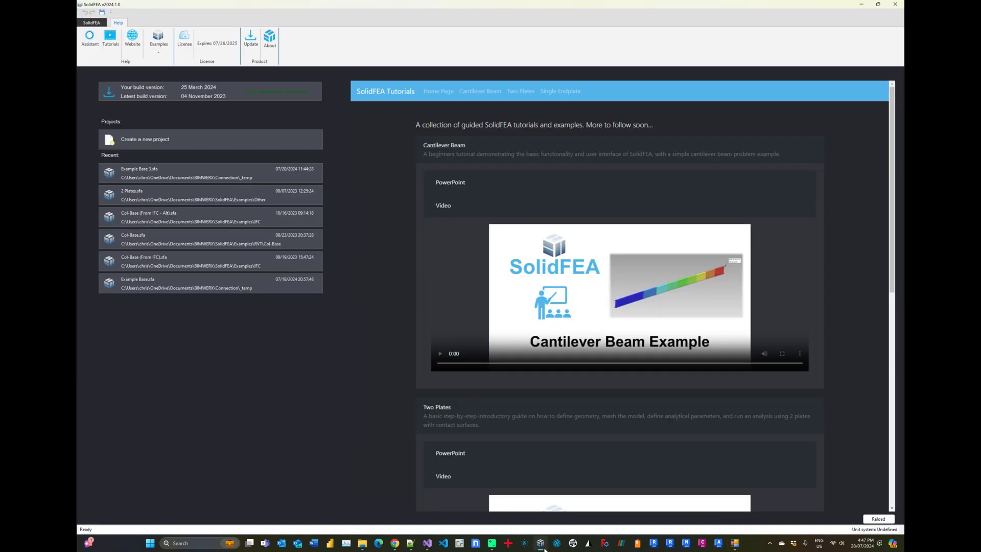
{"action": "left_click", "coordinate": [234, 137]}
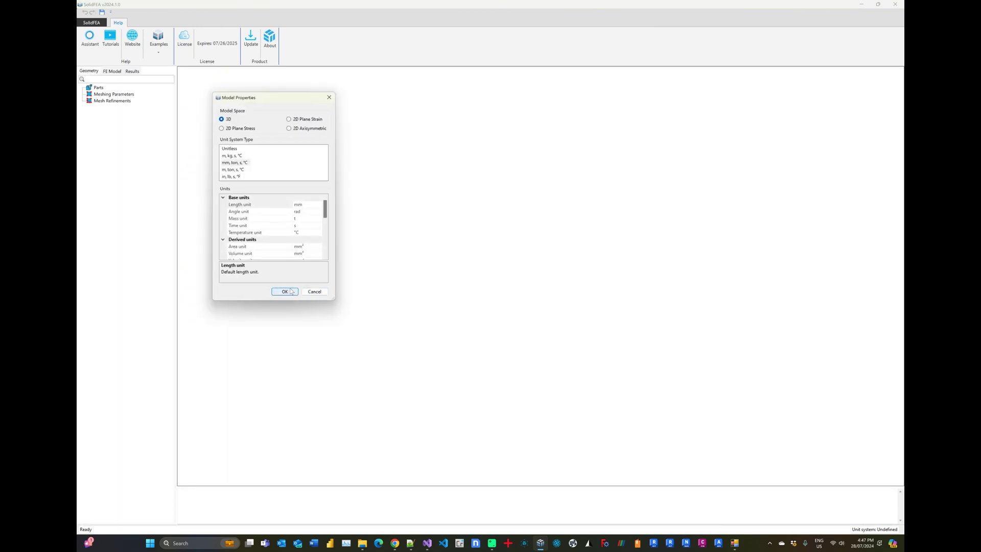
{"action": "left_click", "coordinate": [287, 289]}
Step: Import the generated mesh file test.inp from the _temp folder and dismiss the import error
{"action": "left_click", "coordinate": [87, 40]}
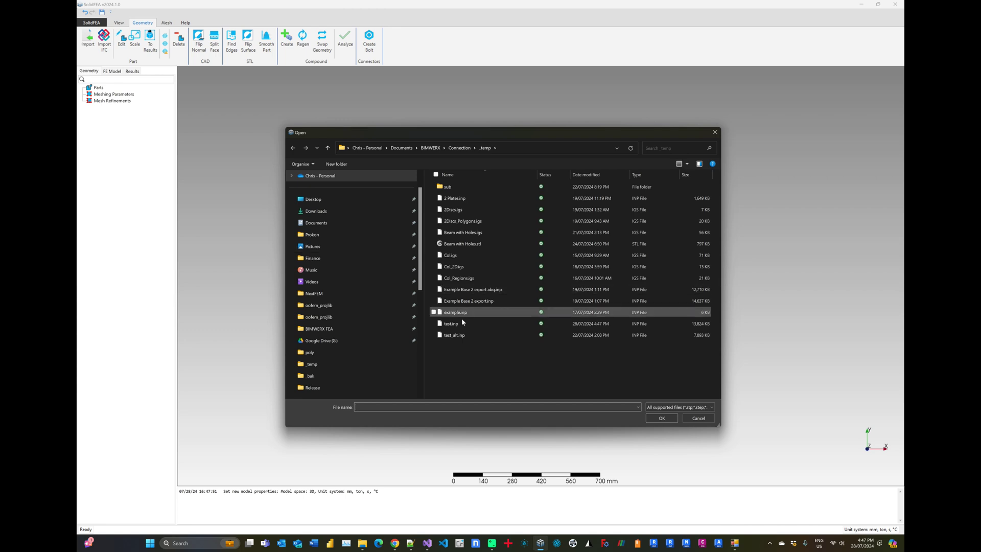
{"action": "left_click", "coordinate": [455, 323]}
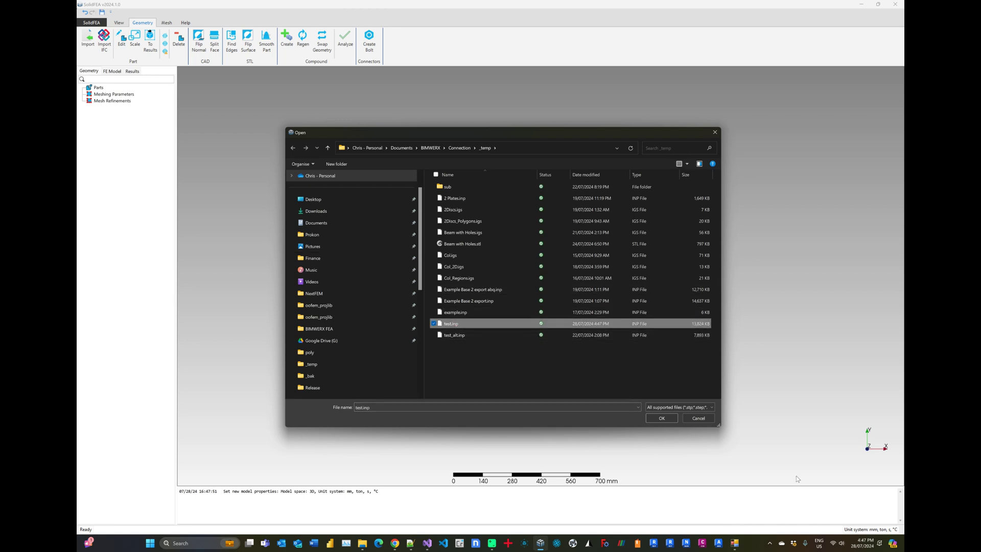
{"action": "left_click", "coordinate": [662, 418]}
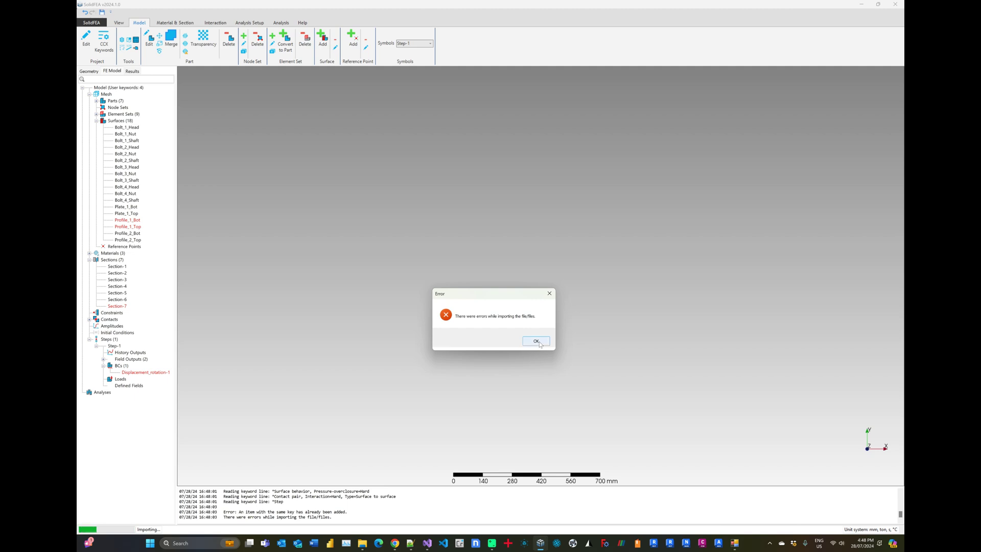
{"action": "left_click", "coordinate": [531, 337]}
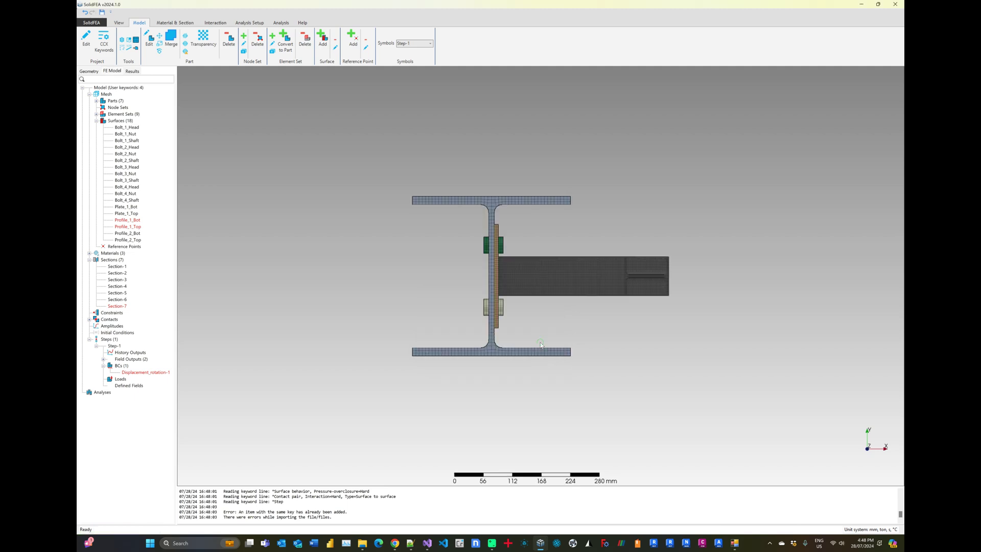
Step: Examine the imported mesh up close, selecting the end plate, the column and a bolt to identify the separate parts
{"action": "left_click_drag", "start_coordinate": [541, 343], "coordinate": [471, 292]}
{"action": "scroll", "coordinate": [472, 291], "scroll_direction": "up", "scroll_amount": 5}
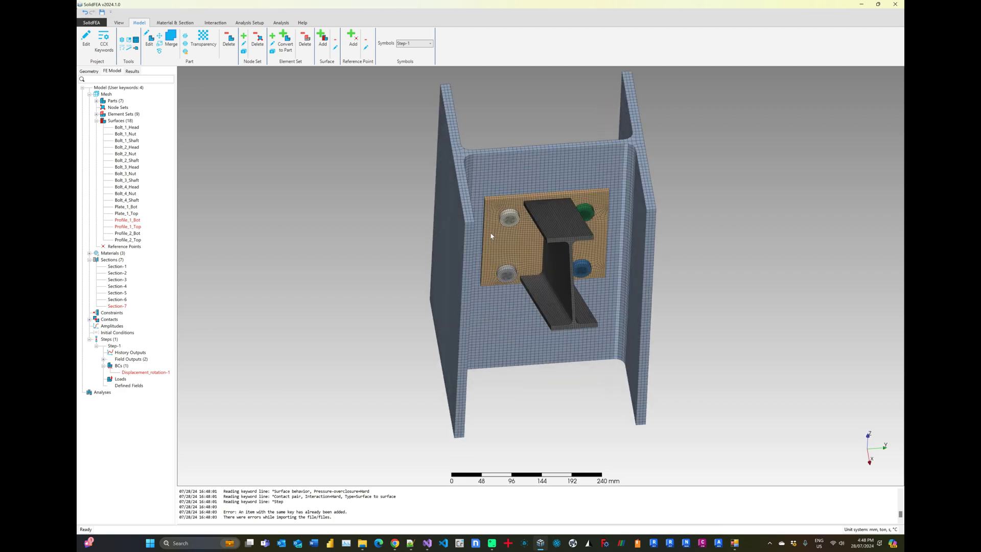
{"action": "mouse_move", "coordinate": [534, 280]}
{"action": "left_mouse_down"}
{"action": "mouse_move", "coordinate": [532, 261]}
{"action": "mouse_move", "coordinate": [495, 264]}
{"action": "mouse_move", "coordinate": [544, 266]}
{"action": "left_mouse_up"}
{"action": "left_click", "coordinate": [515, 265]}
{"action": "scroll", "coordinate": [515, 265], "scroll_direction": "down", "scroll_amount": 2}
{"action": "left_click", "coordinate": [545, 266]}
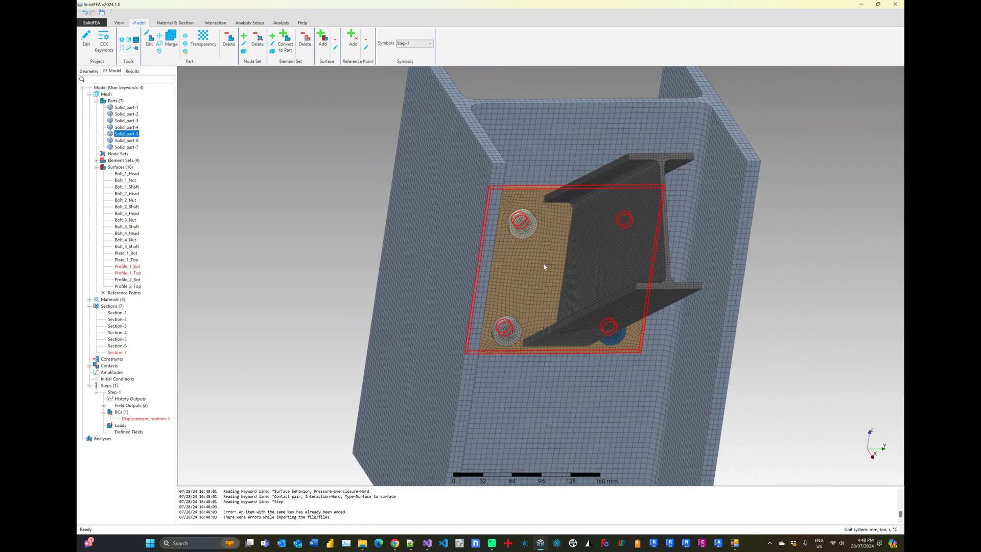
{"action": "left_click", "coordinate": [542, 155]}
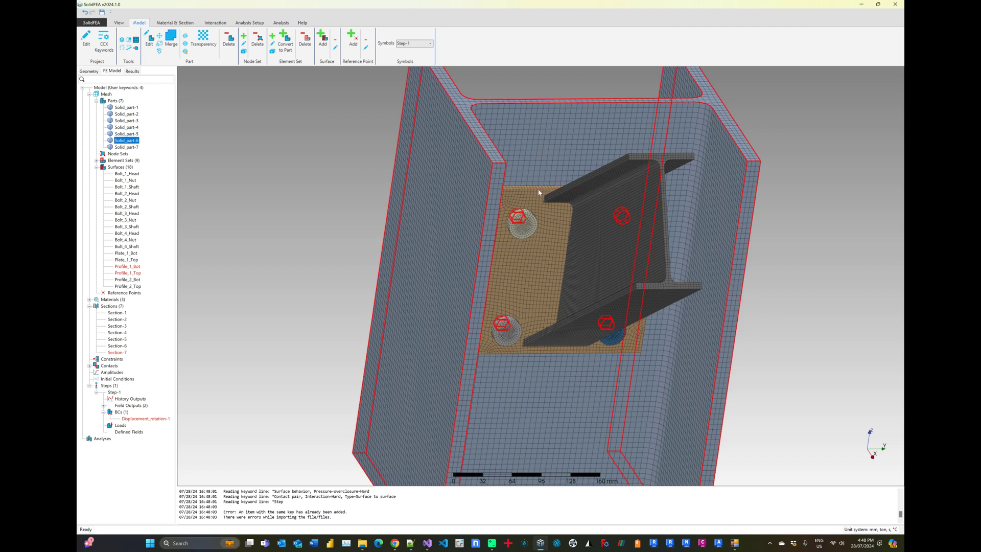
{"action": "left_click", "coordinate": [331, 211]}
{"action": "left_click", "coordinate": [521, 235]}
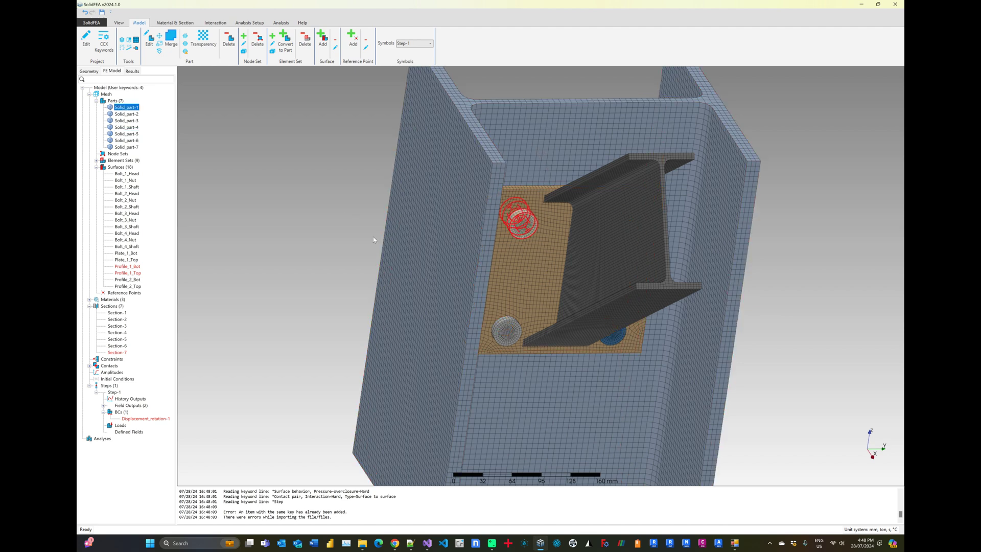
Step: Select the lower-left, lower-right and upper-right bolts of the end plate in turn to identify their separate parts, and clear the selection
{"action": "left_click", "coordinate": [502, 338]}
{"action": "middle_click_drag", "start_coordinate": [582, 291], "coordinate": [549, 277]}
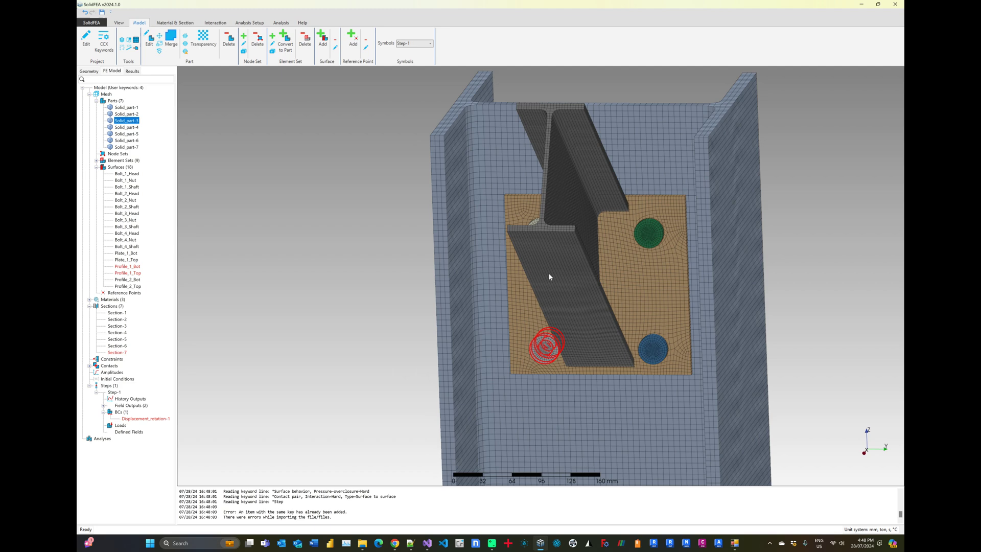
{"action": "left_click", "coordinate": [645, 350]}
{"action": "left_click", "coordinate": [651, 233]}
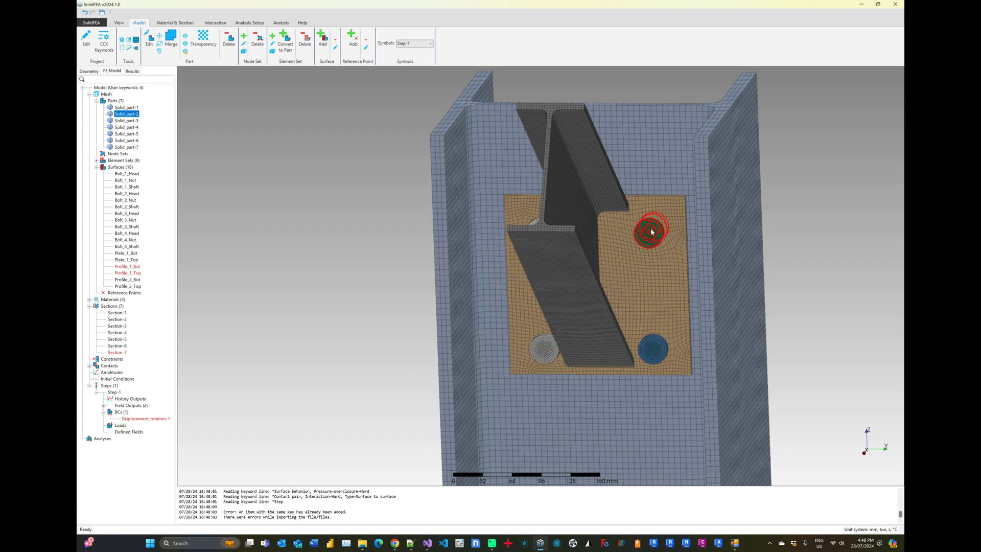
{"action": "left_click", "coordinate": [829, 282]}
Step: Hide the column part and examine the mesh of the end plate, bolts and beam up close
{"action": "middle_click_drag", "start_coordinate": [653, 275], "coordinate": [501, 305]}
{"action": "right_click", "coordinate": [427, 219]}
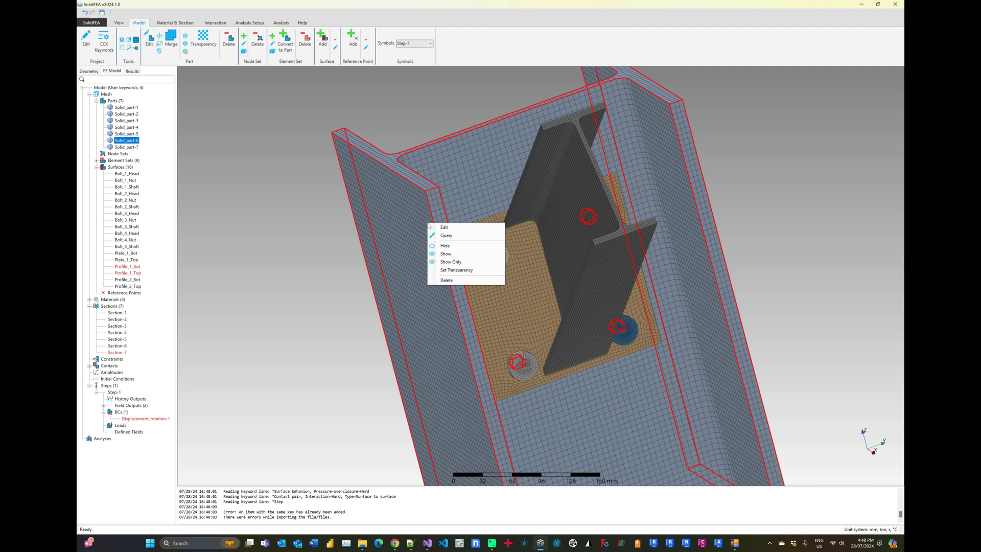
{"action": "left_click", "coordinate": [444, 251]}
{"action": "middle_click_drag", "start_coordinate": [347, 257], "coordinate": [525, 378]}
{"action": "scroll", "coordinate": [562, 286], "scroll_direction": "up", "scroll_amount": 6}
{"action": "scroll", "coordinate": [532, 260], "scroll_direction": "down", "scroll_amount": 3}
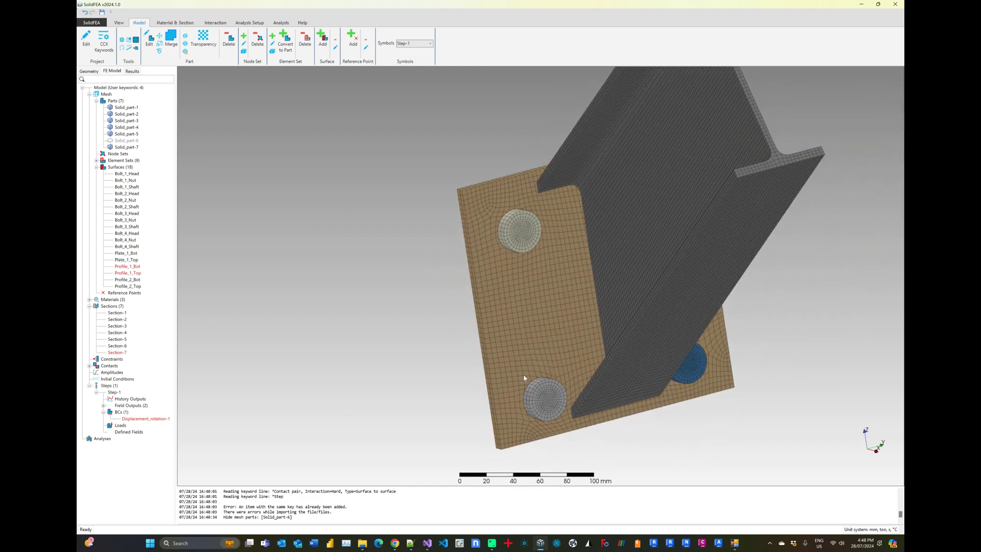
Step: Show all mesh parts again and inspect the complete connection mesh, both up close and as a whole
{"action": "left_click", "coordinate": [119, 23]}
{"action": "left_click", "coordinate": [162, 40]}
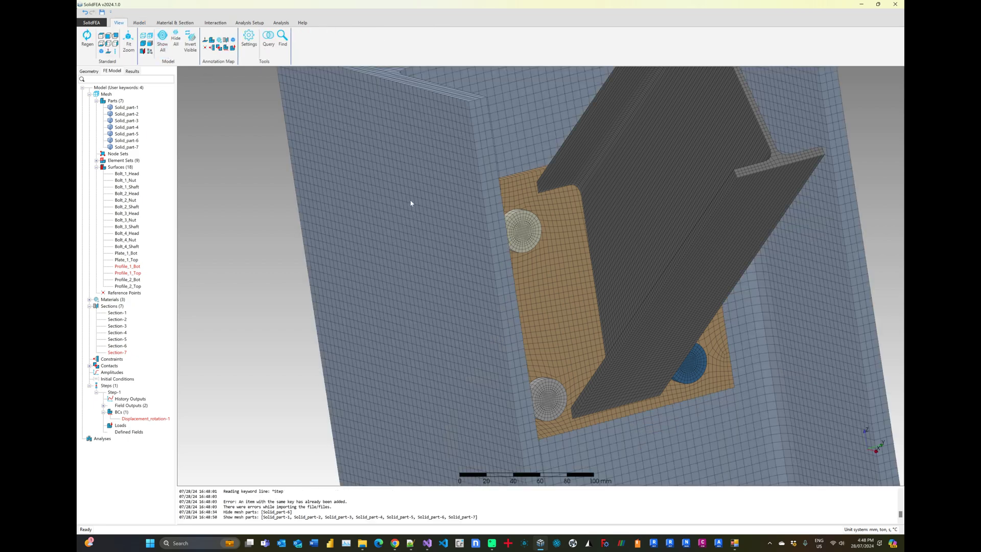
{"action": "middle_click_drag", "start_coordinate": [540, 227], "coordinate": [578, 326]}
{"action": "scroll", "coordinate": [514, 284], "scroll_direction": "up", "scroll_amount": 10}
{"action": "scroll", "coordinate": [506, 276], "scroll_direction": "down", "scroll_amount": 10}
{"action": "scroll", "coordinate": [550, 292], "scroll_direction": "down", "scroll_amount": 1}
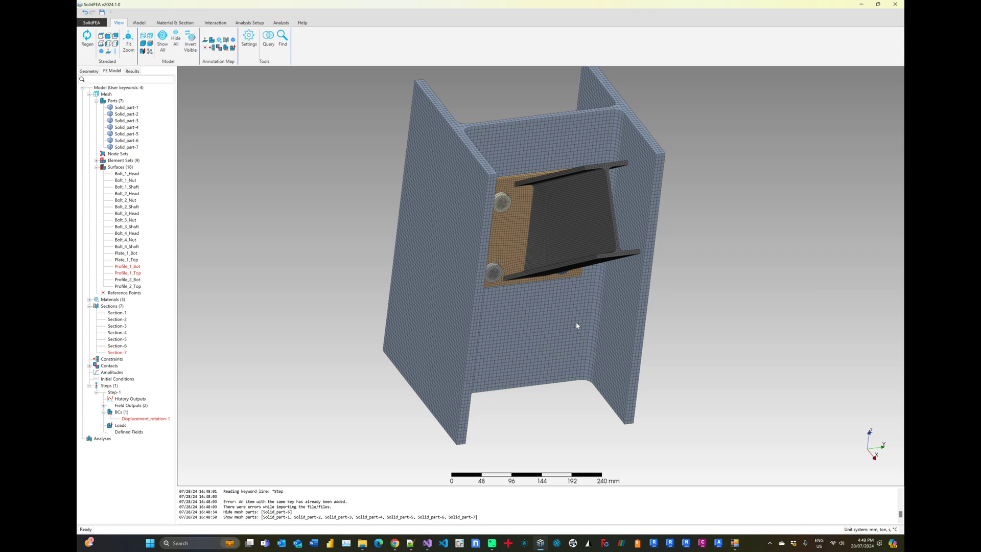